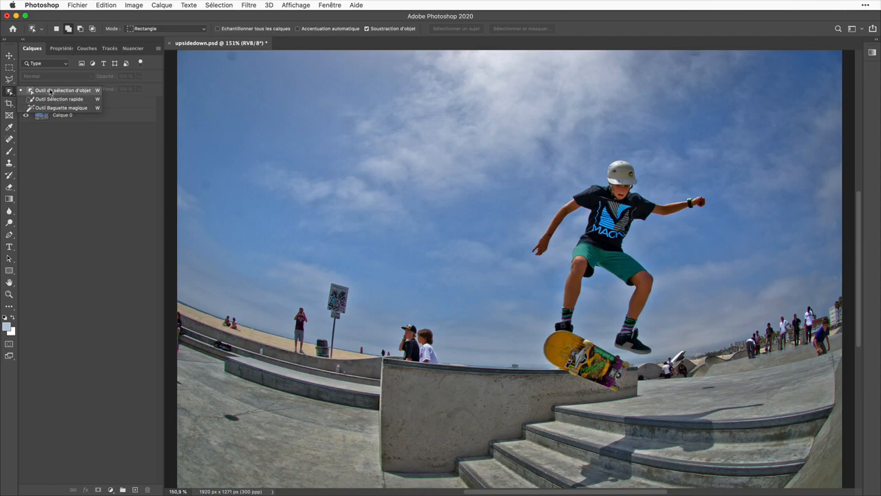
# - Select the skateboarder and his board on Calque 0 using the Object Selection tool in Lasso mode
pyautogui.click(50, 92)
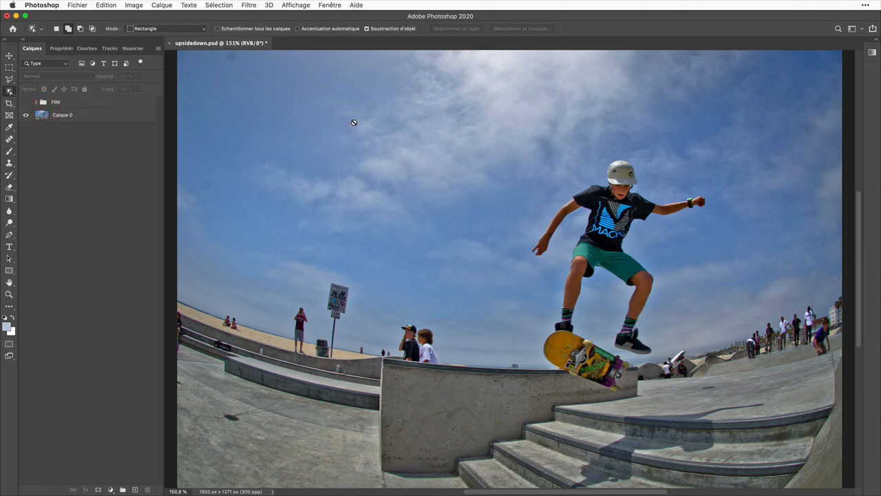
pyautogui.click(79, 115)
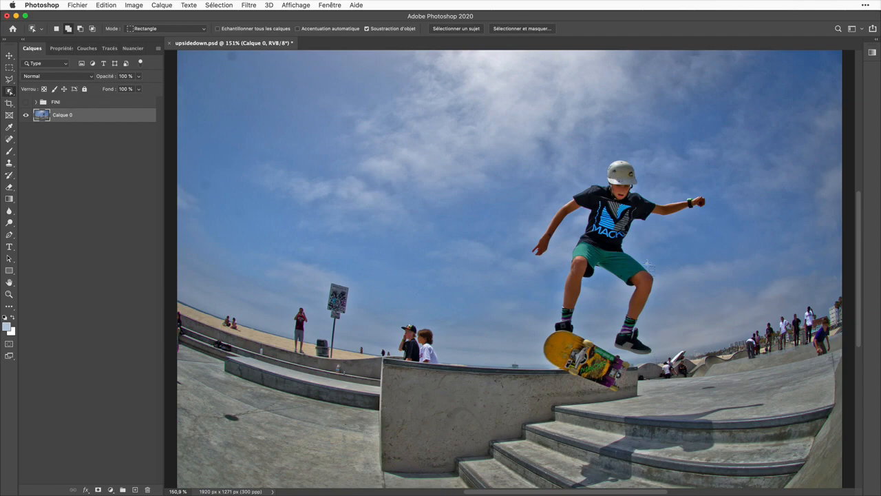
pyautogui.click(185, 31)
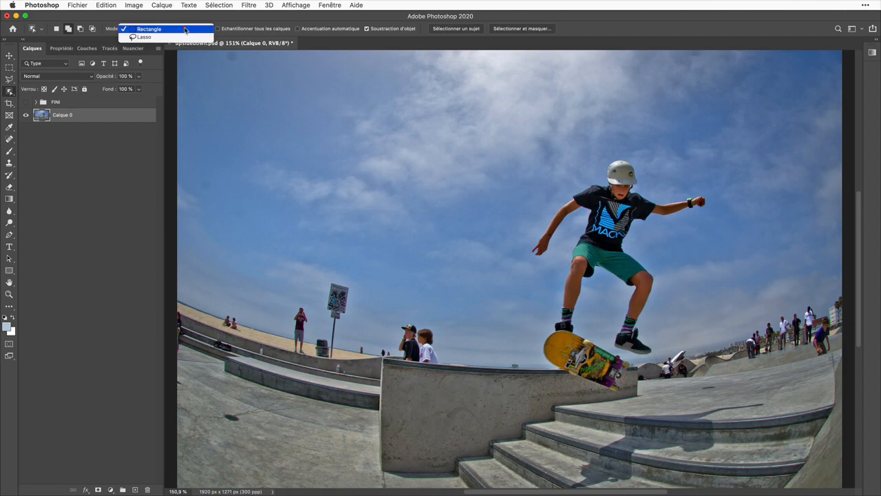
pyautogui.click(182, 38)
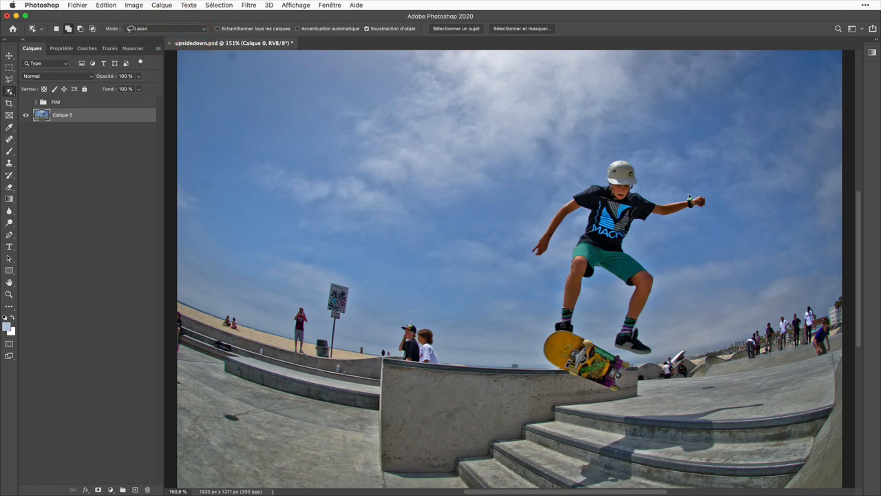
pyautogui.moveTo(687, 195); pyautogui.dragTo(655, 198)
pyautogui.moveTo(622, 157)
pyautogui.mouseDown()
pyautogui.moveTo(601, 180)
pyautogui.moveTo(552, 208)
pyautogui.moveTo(528, 261)
pyautogui.moveTo(546, 261)
pyautogui.moveTo(571, 238)
pyautogui.mouseUp()
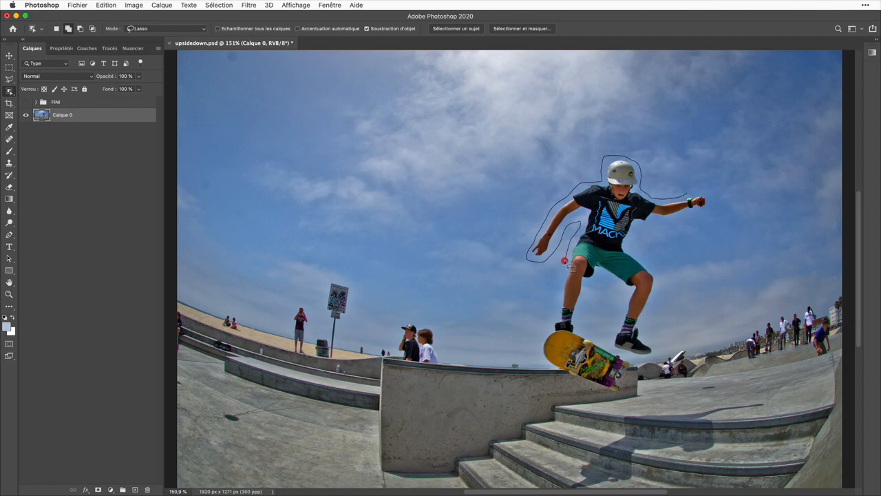
pyautogui.moveTo(552, 313)
pyautogui.mouseDown()
pyautogui.moveTo(541, 361)
pyautogui.moveTo(570, 392)
pyautogui.moveTo(616, 399)
pyautogui.moveTo(635, 360)
pyautogui.moveTo(651, 355)
pyautogui.moveTo(654, 337)
pyautogui.moveTo(644, 328)
pyautogui.moveTo(664, 295)
pyautogui.moveTo(665, 266)
pyautogui.mouseUp()
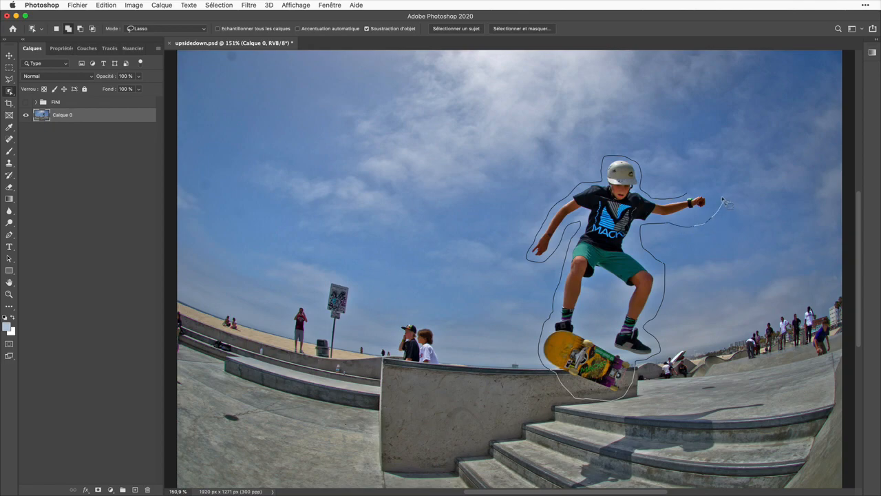
pyautogui.moveTo(696, 191); pyautogui.dragTo(696, 193)
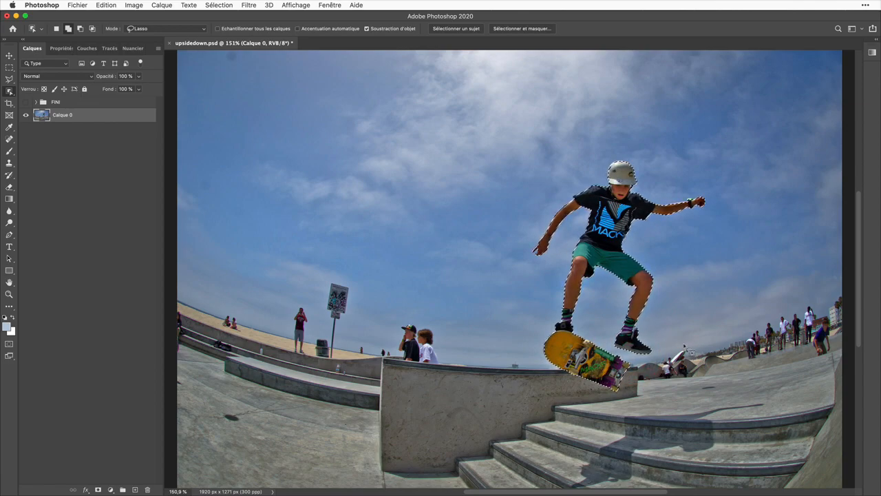
# - Copy the selected skater onto a new layer, check the cutout alone, and leave only Calque 0 displayed
pyautogui.press('super+j')
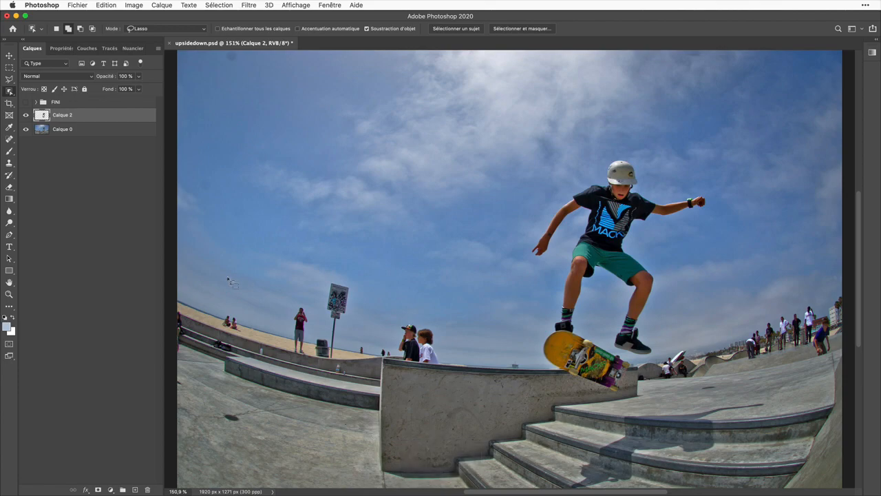
pyautogui.click(24, 129)
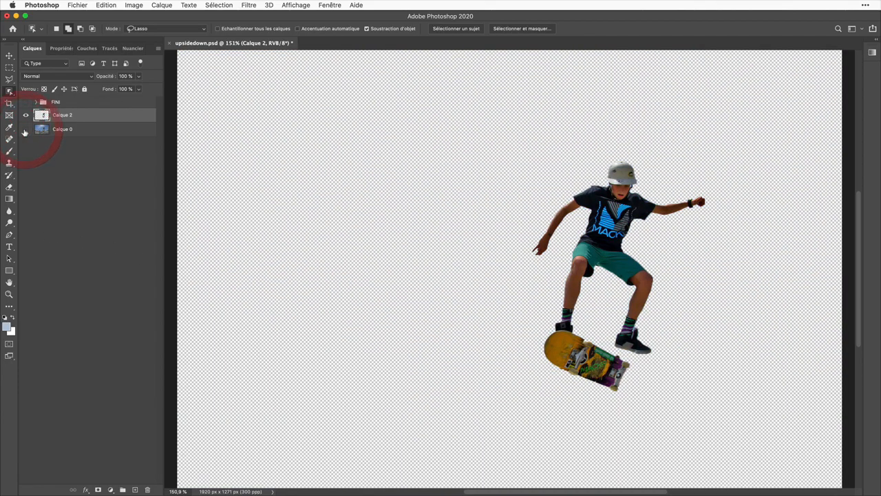
pyautogui.keyDown('alt'); pyautogui.click(24, 129); pyautogui.keyUp('alt')
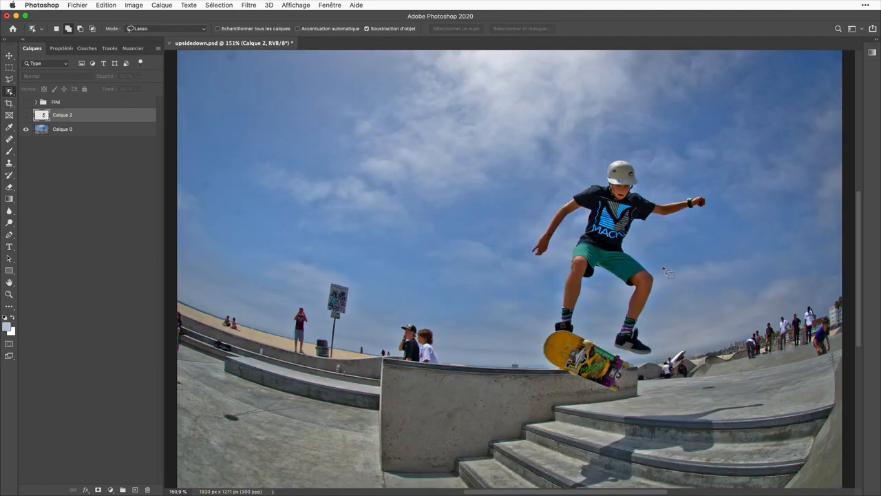
# - Duplicate the Calque 0 layer and hide the original
pyautogui.press('m')
pyautogui.click(67, 132)
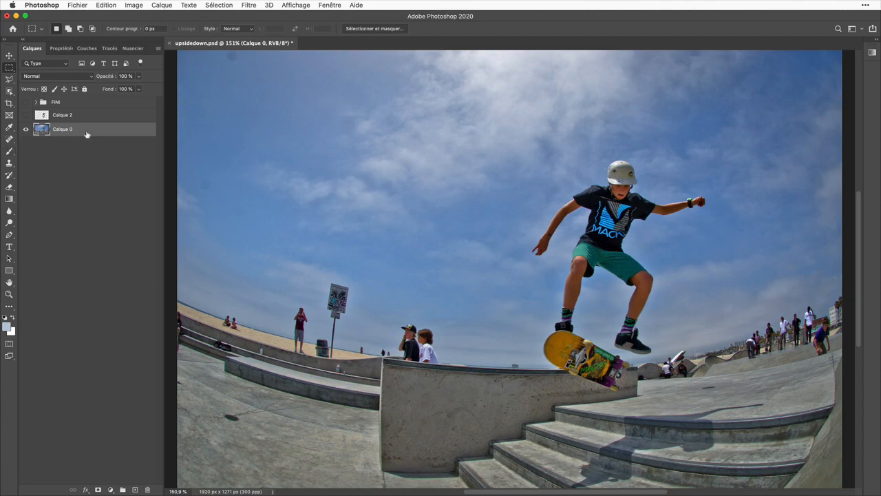
pyautogui.press('super+j')
pyautogui.click(27, 143)
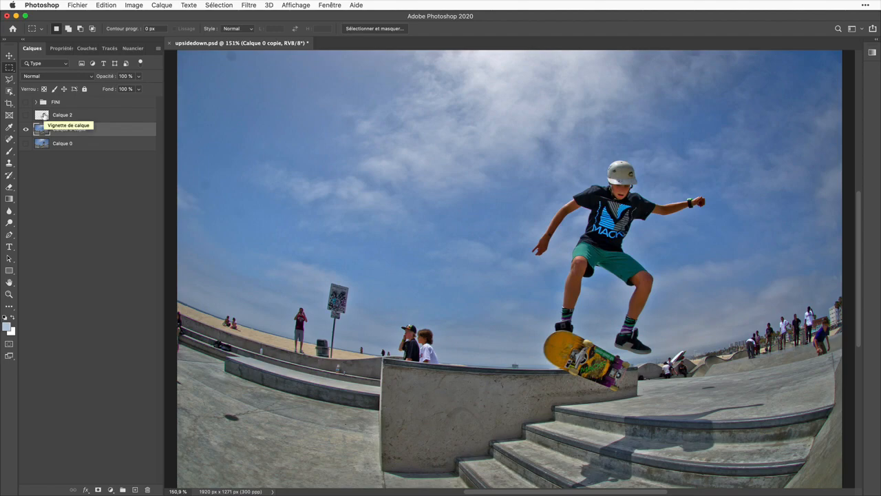
# - Load the skater outline from Calque 2 as a selection on Calque 0 copie and expand it by 15 pixels
pyautogui.keyDown('super'); pyautogui.click(44, 116); pyautogui.keyUp('super')
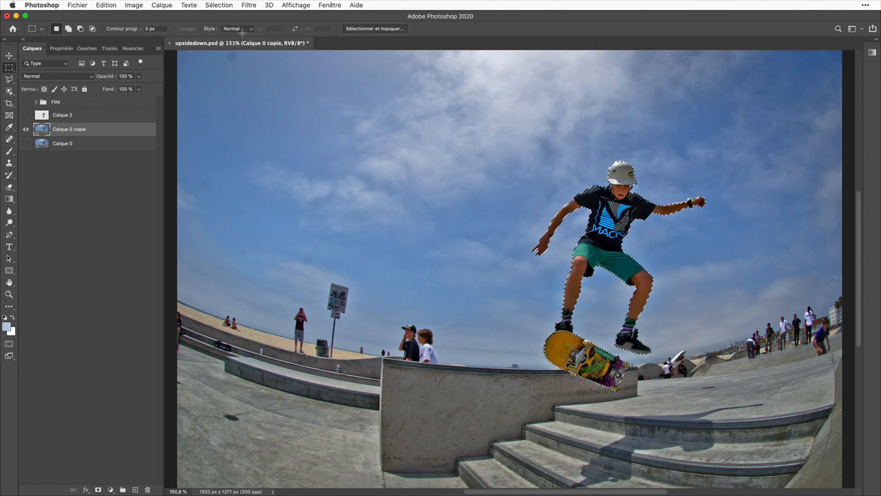
pyautogui.click(219, 4)
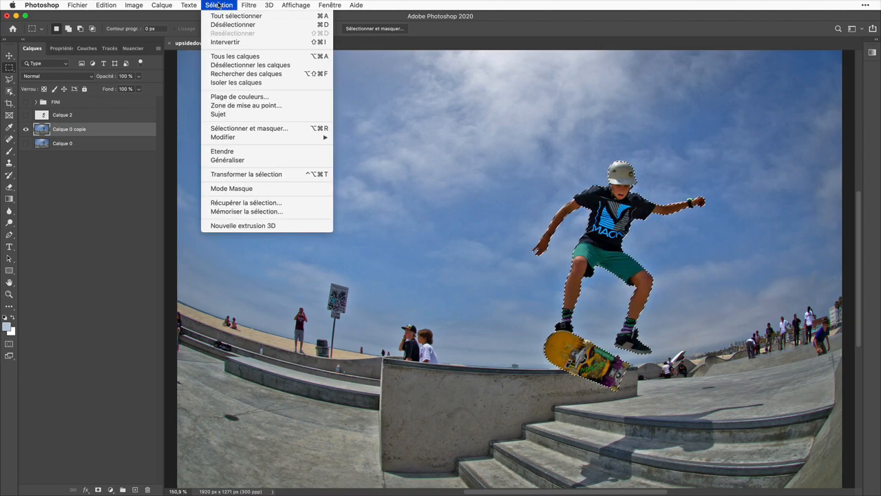
pyautogui.moveTo(254, 143)
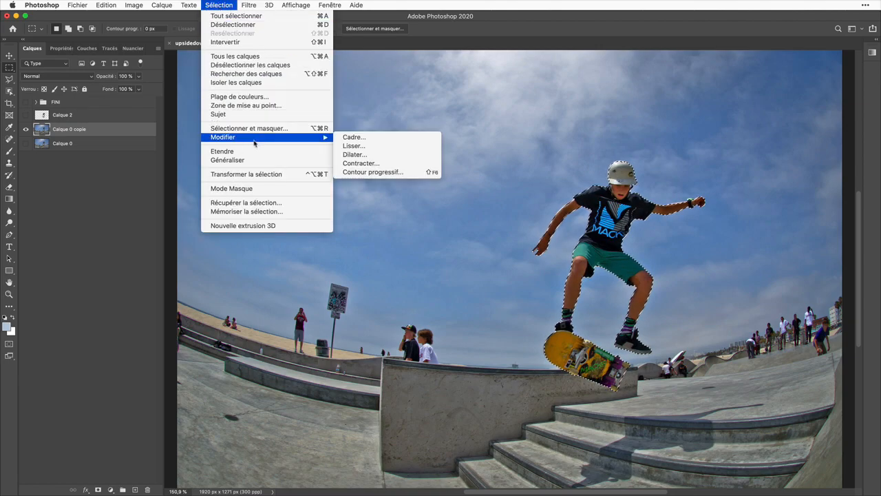
pyautogui.click(383, 157)
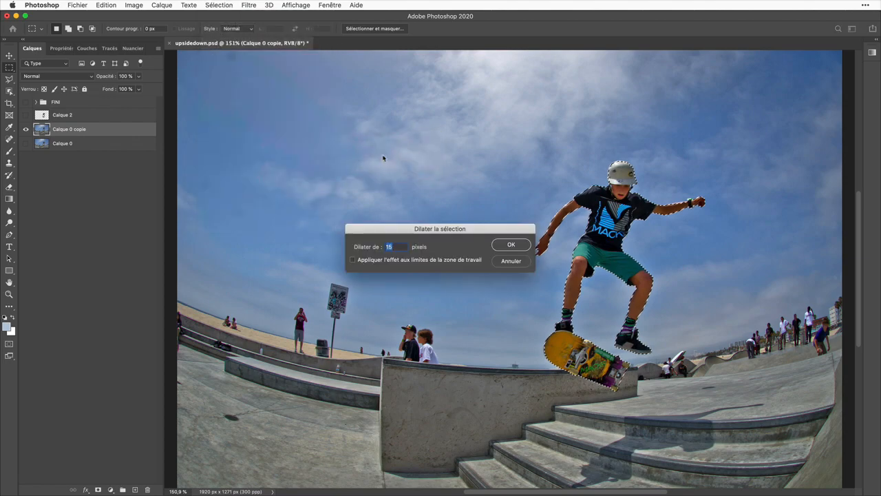
pyautogui.click(511, 245)
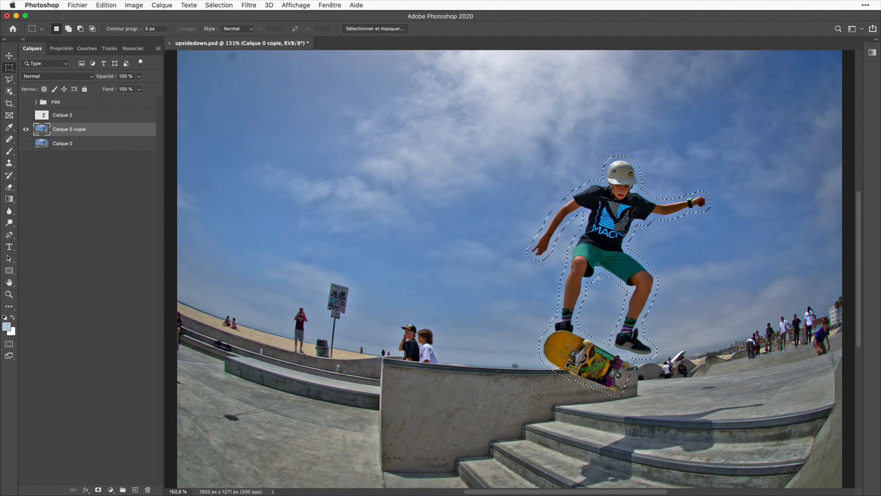
# - Start a Content-Aware Fill (Remplissage d'après le contenu) on the expanded skater selection with the sampling area set to Auto
pyautogui.click(109, 6)
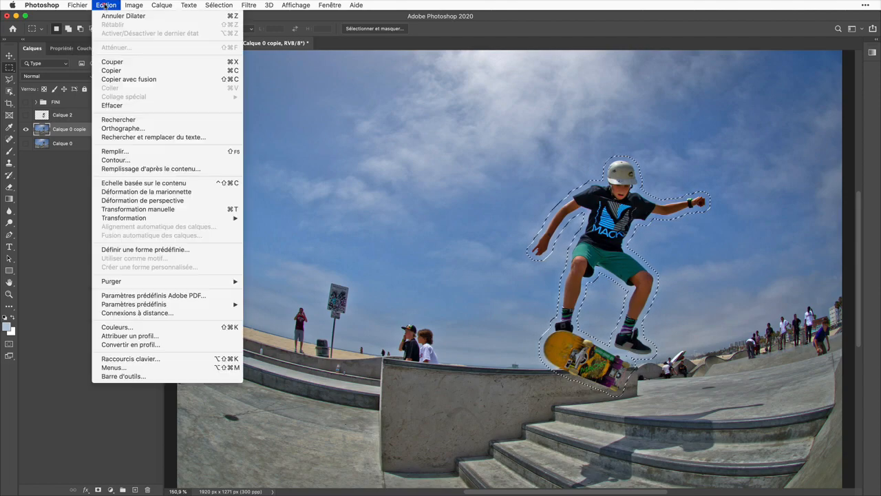
pyautogui.click(159, 169)
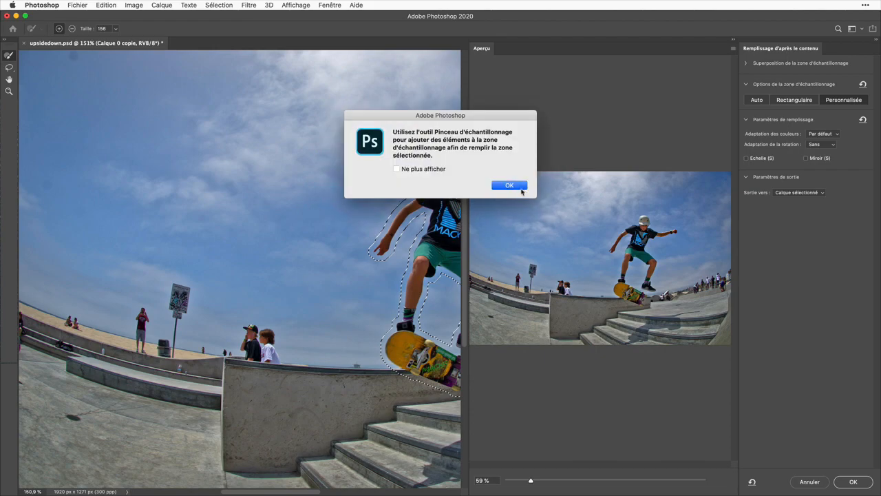
pyautogui.click(524, 188)
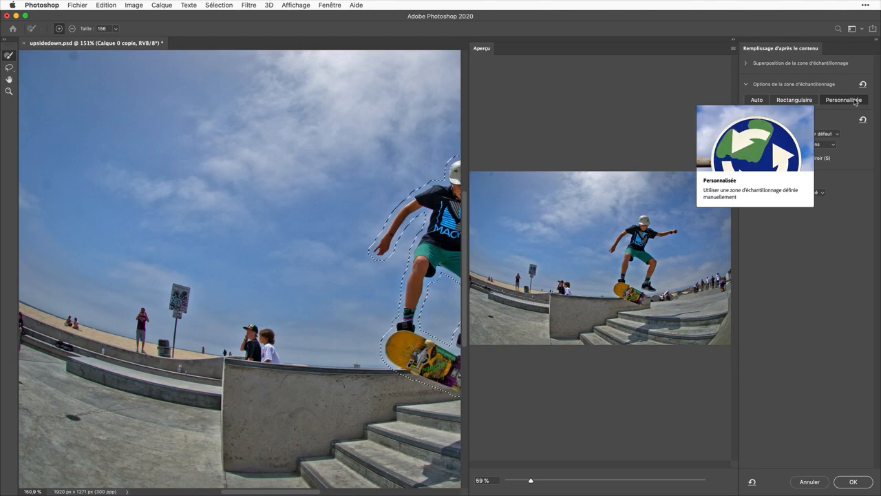
pyautogui.click(757, 100)
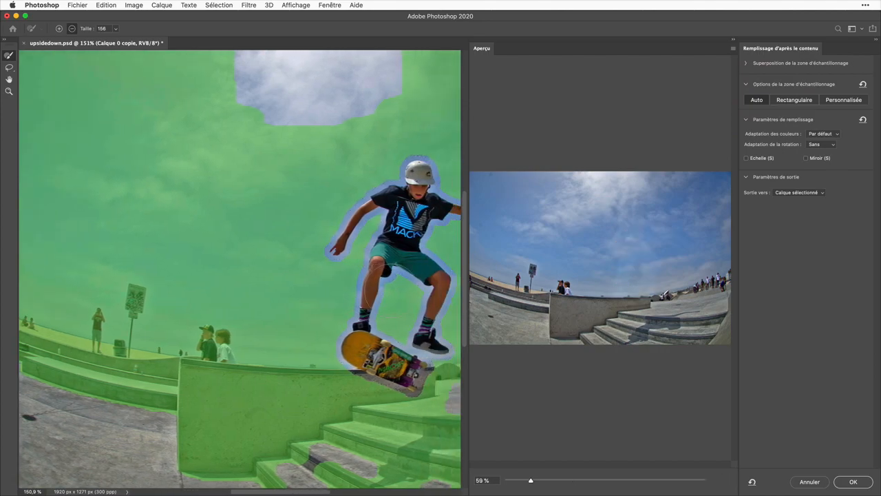
pyautogui.hscroll(5, 404, 296)
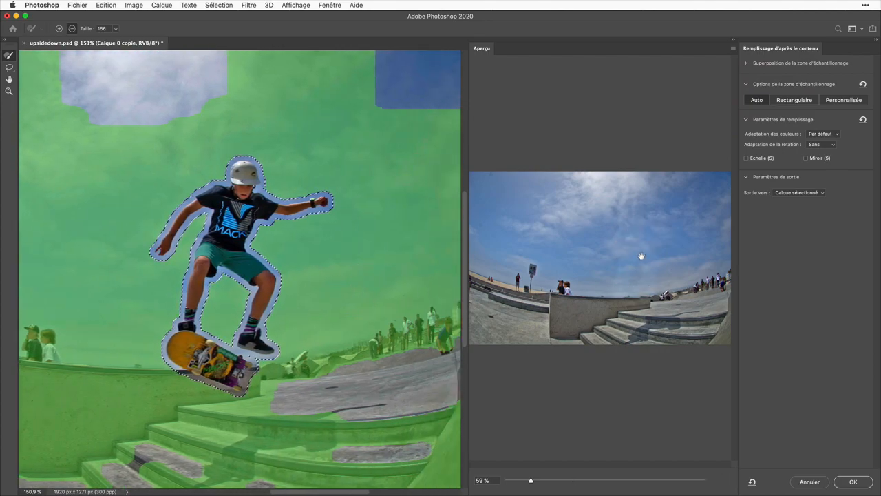
# - Try the Rectangulaire and Personnalisée sampling area options for the fill
pyautogui.click(798, 102)
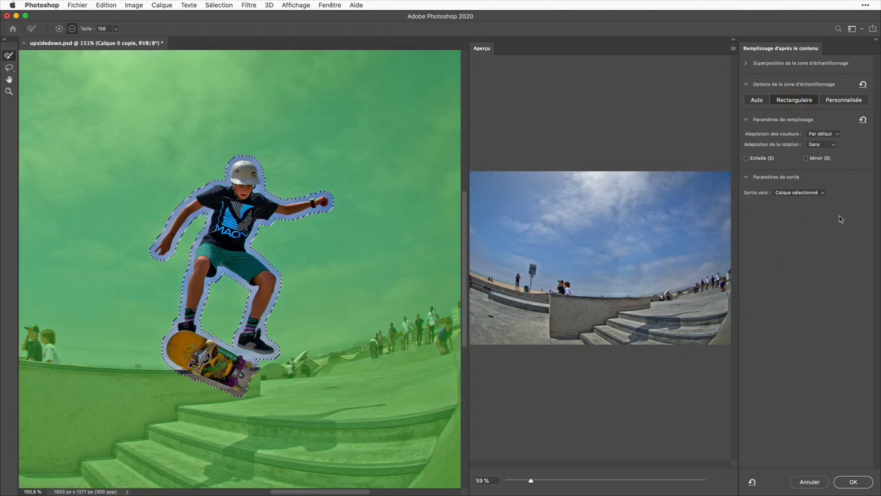
pyautogui.click(842, 102)
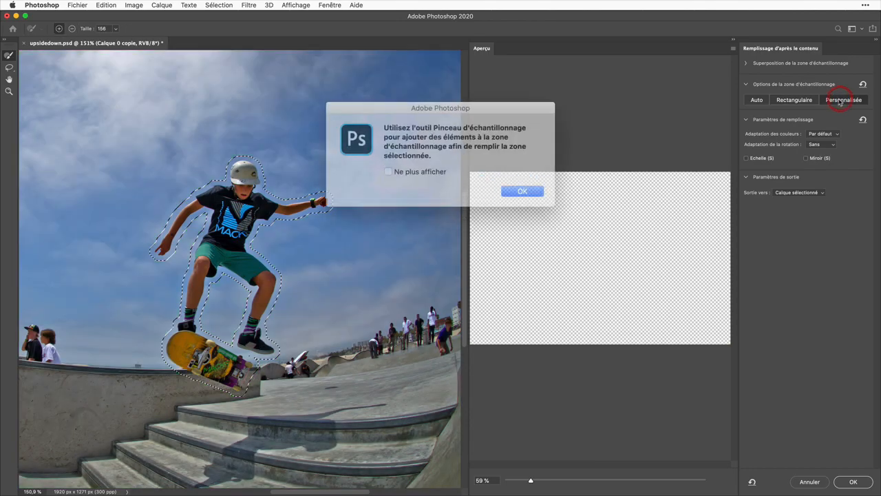
pyautogui.click(509, 186)
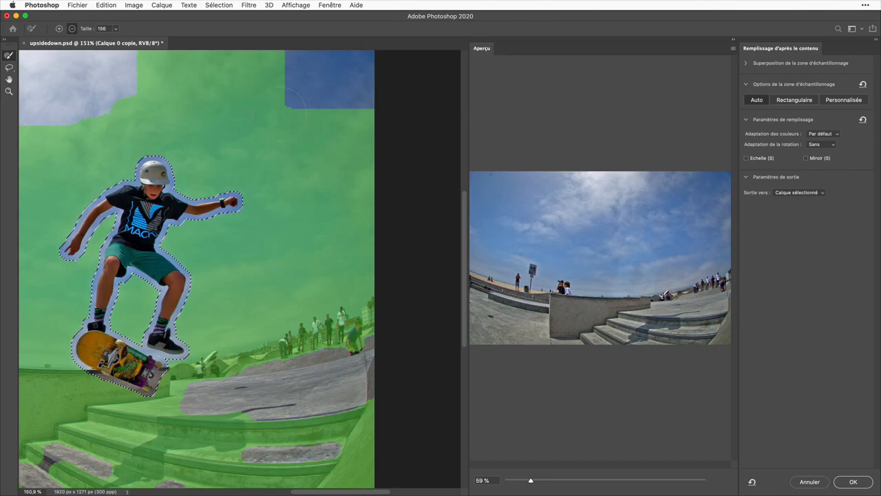
# - Refine the Auto sampling area with the Sampling Brush, excluding the outer sky and the distant people right of the skater
pyautogui.keyDown('alt'); pyautogui.click(294, 88); pyautogui.keyUp('alt')
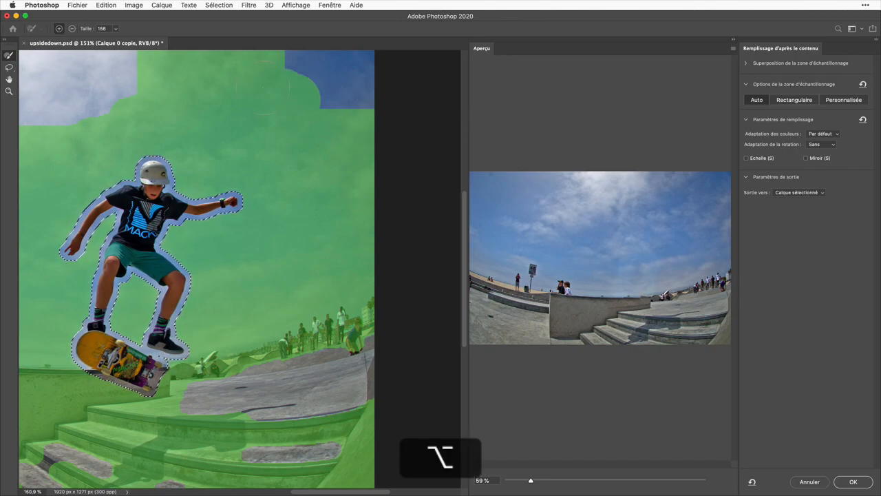
pyautogui.moveTo(267, 79)
pyautogui.mouseDown()
pyautogui.moveTo(364, 126)
pyautogui.moveTo(345, 101)
pyautogui.moveTo(273, 73)
pyautogui.moveTo(134, 66)
pyautogui.moveTo(290, 115)
pyautogui.moveTo(348, 153)
pyautogui.moveTo(355, 205)
pyautogui.moveTo(347, 215)
pyautogui.moveTo(305, 160)
pyautogui.moveTo(266, 139)
pyautogui.moveTo(314, 217)
pyautogui.moveTo(359, 241)
pyautogui.moveTo(320, 255)
pyautogui.moveTo(349, 270)
pyautogui.moveTo(361, 295)
pyautogui.moveTo(358, 323)
pyautogui.moveTo(277, 337)
pyautogui.moveTo(329, 260)
pyautogui.mouseUp()
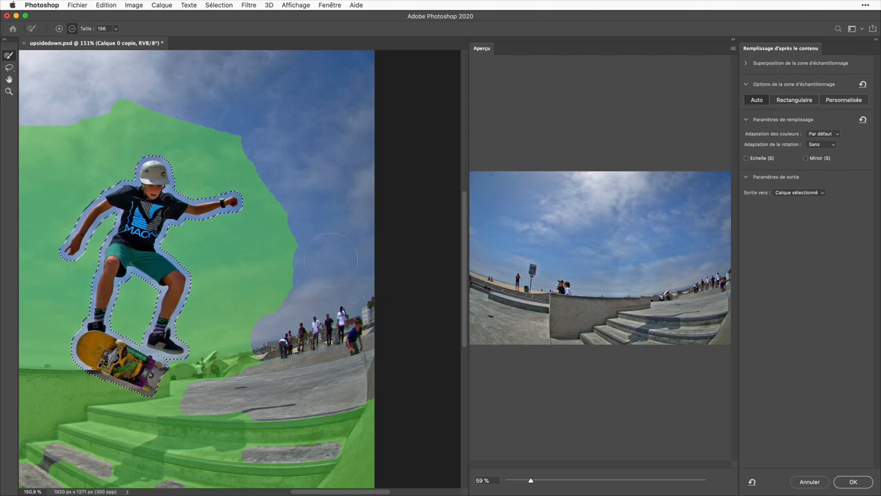
pyautogui.click(258, 352)
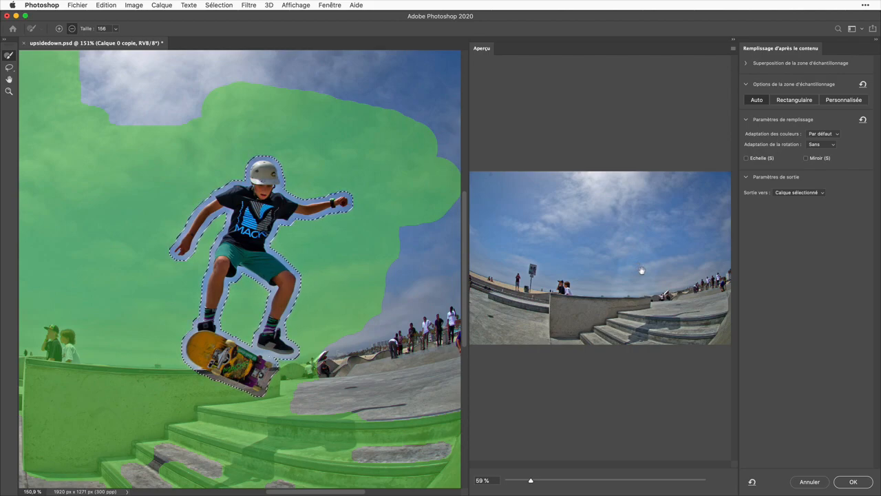
# - Output the fill with Dupliquer le calque, apply it, and deselect the skater's outline
pyautogui.click(813, 195)
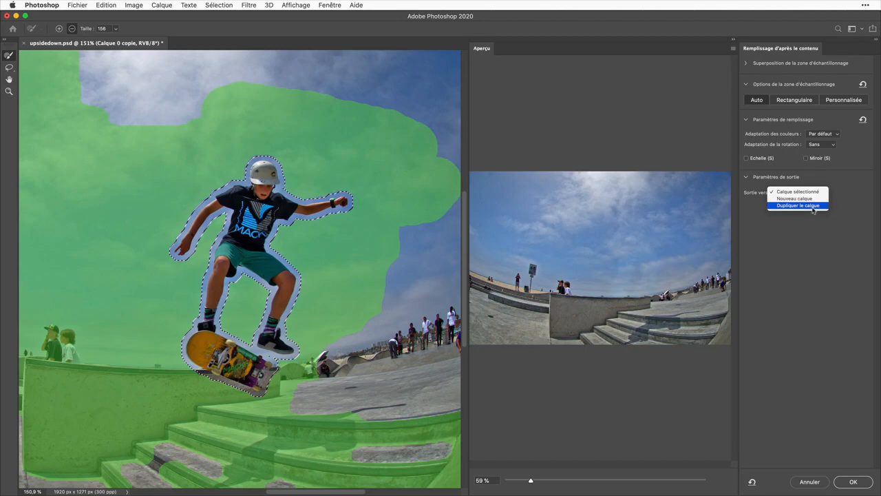
pyautogui.click(813, 206)
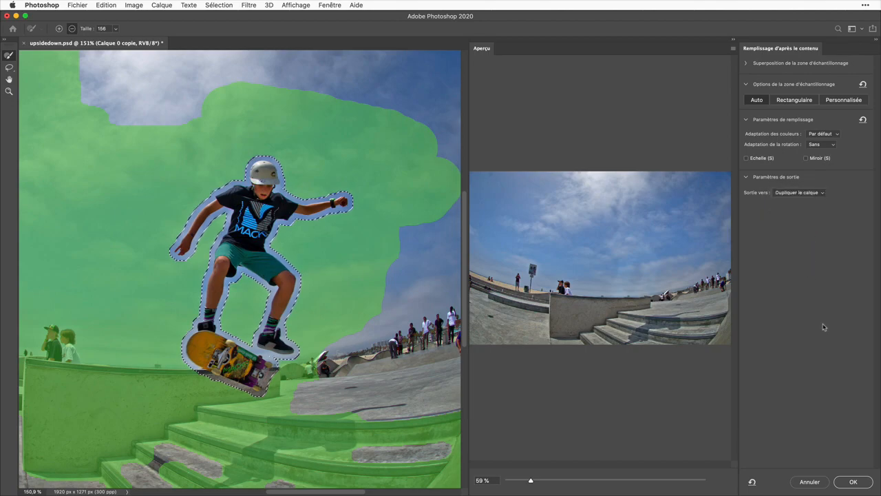
pyautogui.click(853, 481)
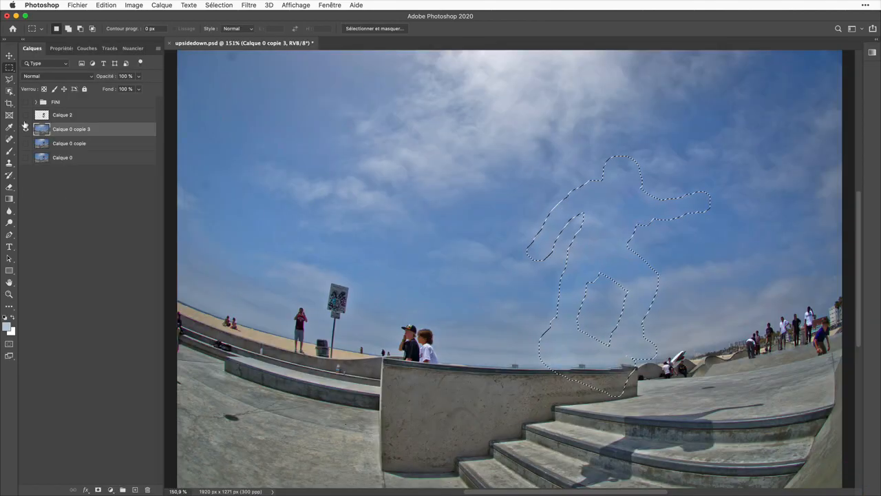
pyautogui.click(599, 186)
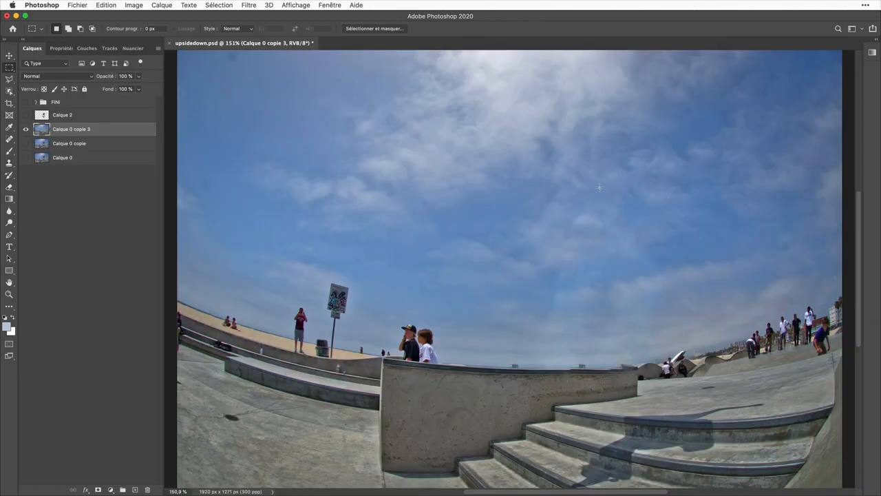
# - Rotate the filled background layer Calque 0 copie 3 by 180 degrees and show the skater cutout on Calque 2
pyautogui.press('super+t')
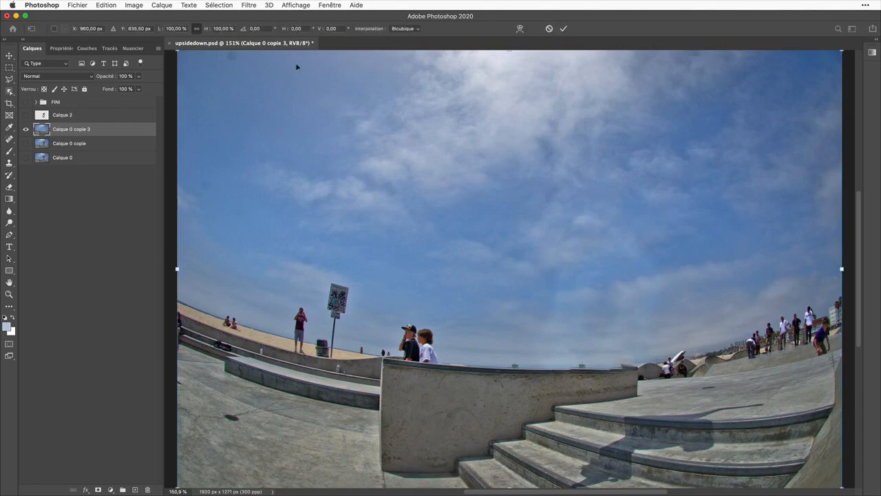
pyautogui.write('180')
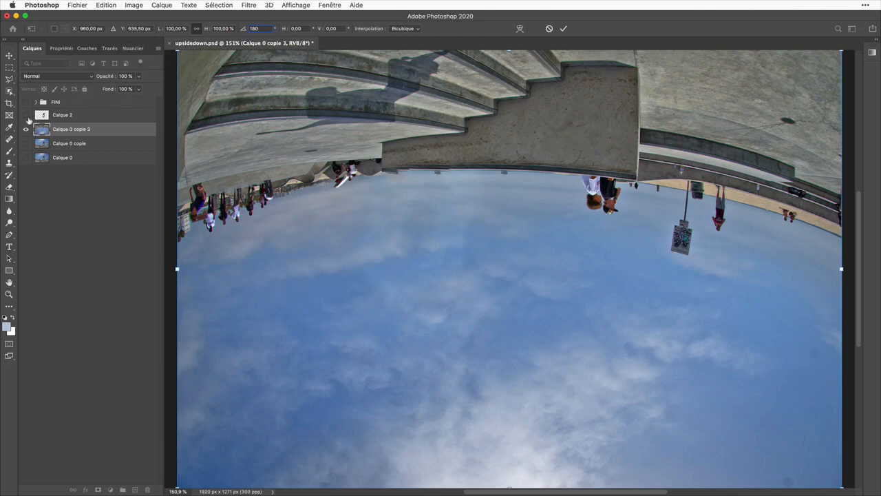
pyautogui.click(26, 115)
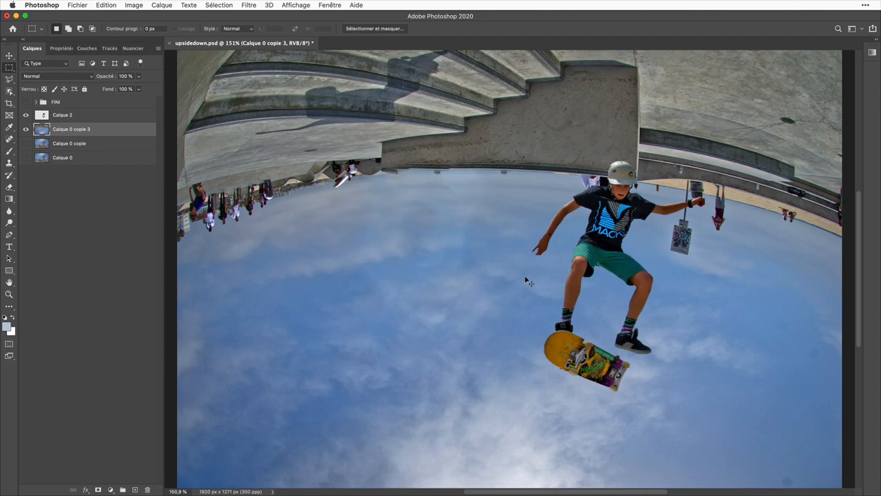
# - Add the white title UPSIDEDOWN in Hypatia Sans Pro Black across the sky, between the skater and background layers
pyautogui.press('super+1')
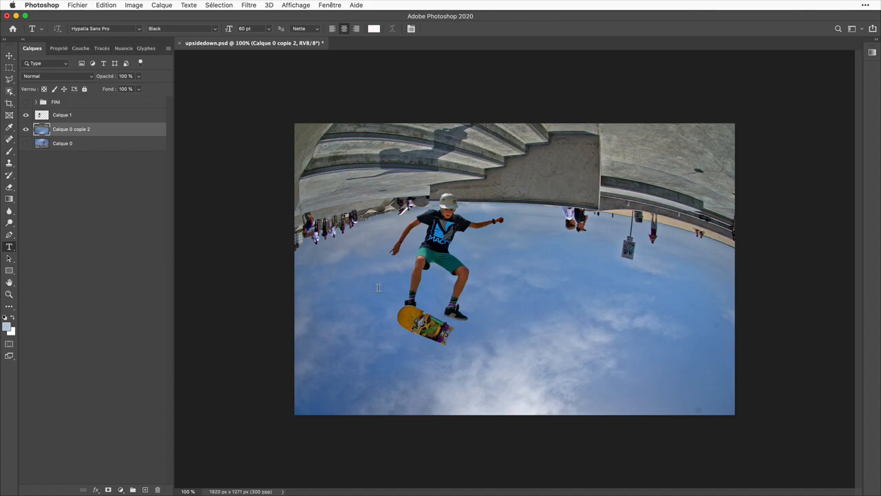
pyautogui.click(378, 287)
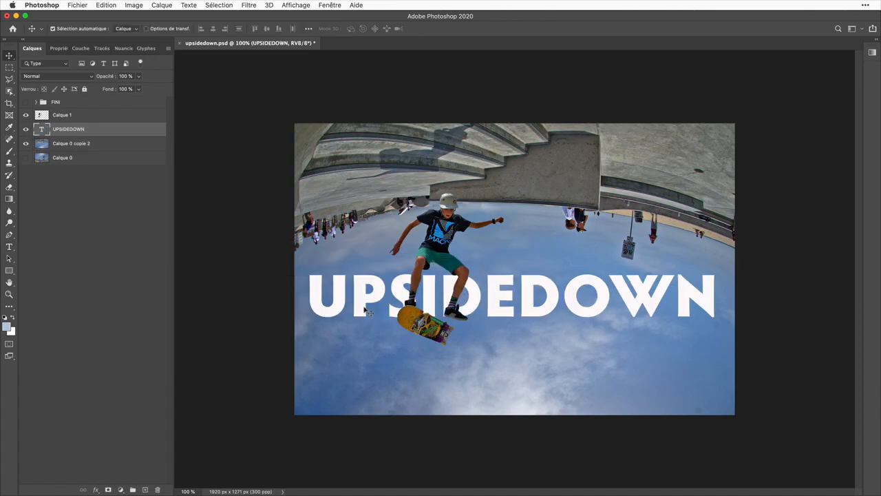
# - Replace the title's O with the caron-accented small-cap O glyph from the Petites capitales de capitales set
pyautogui.click(9, 246)
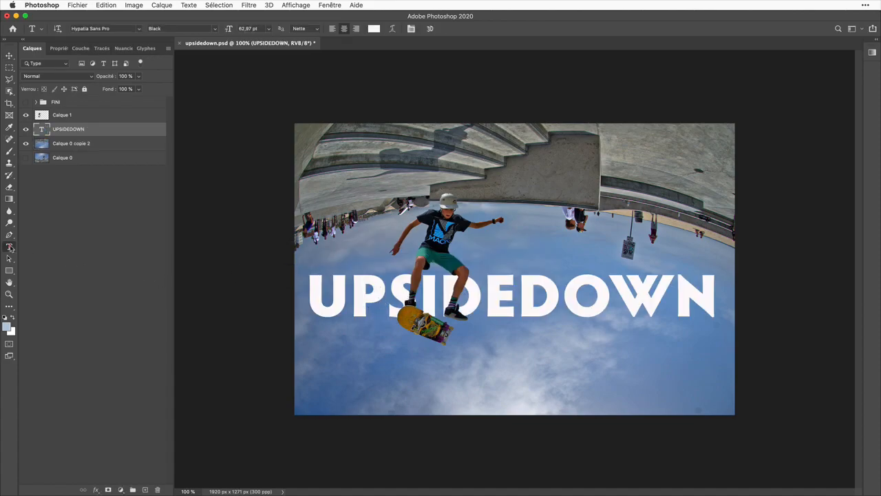
pyautogui.click(396, 296)
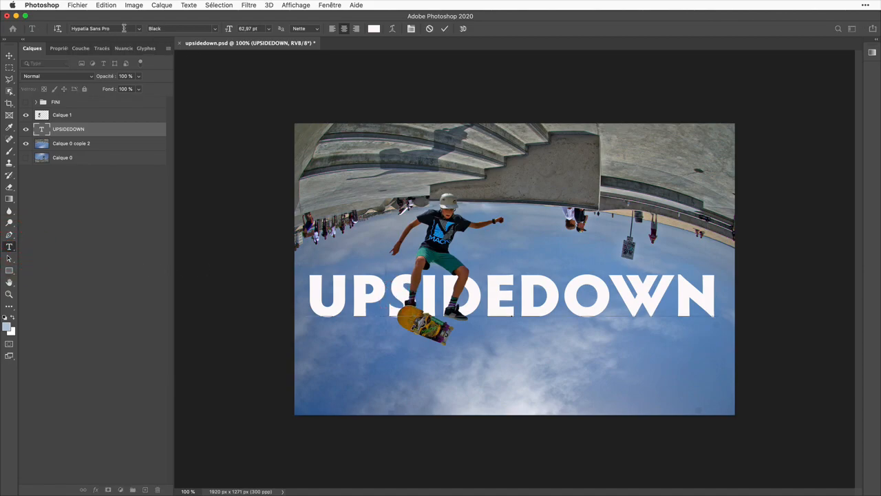
pyautogui.moveTo(568, 297); pyautogui.dragTo(591, 295)
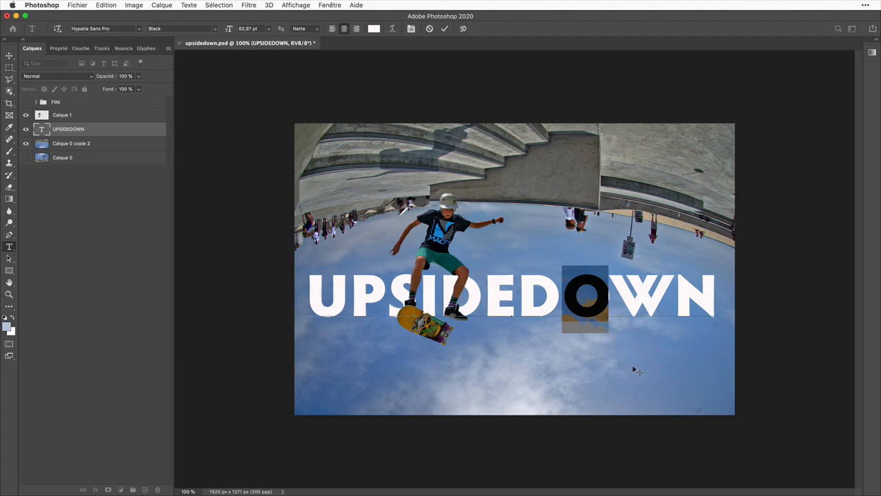
pyautogui.moveTo(610, 323)
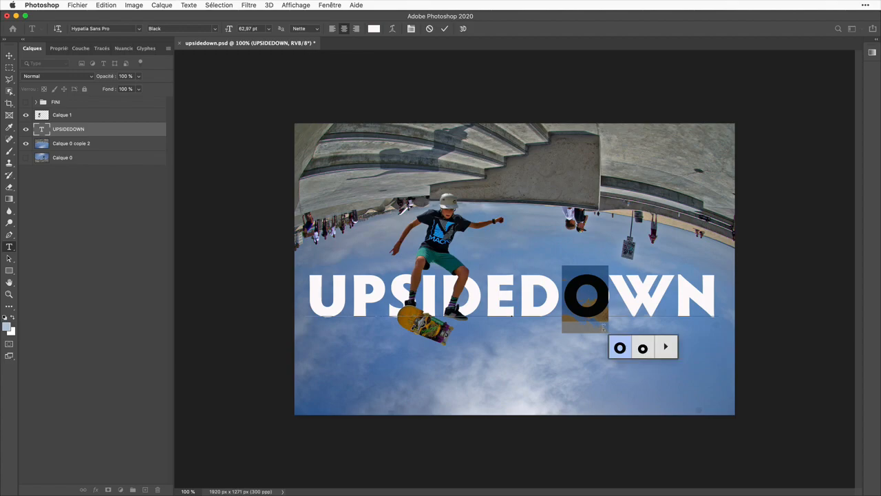
pyautogui.click(666, 347)
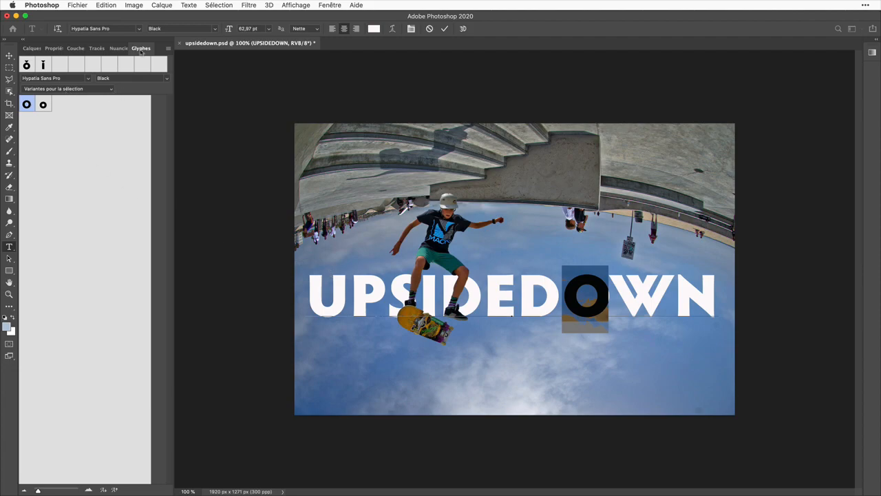
pyautogui.click(108, 89)
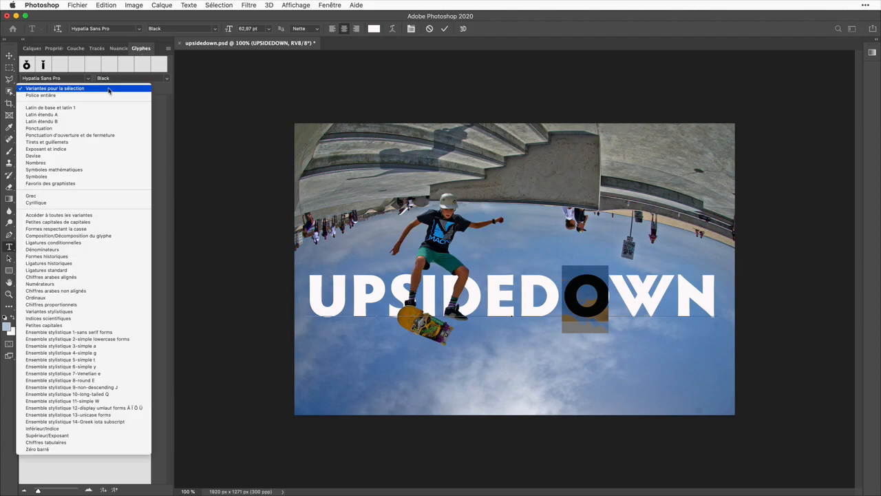
pyautogui.click(99, 223)
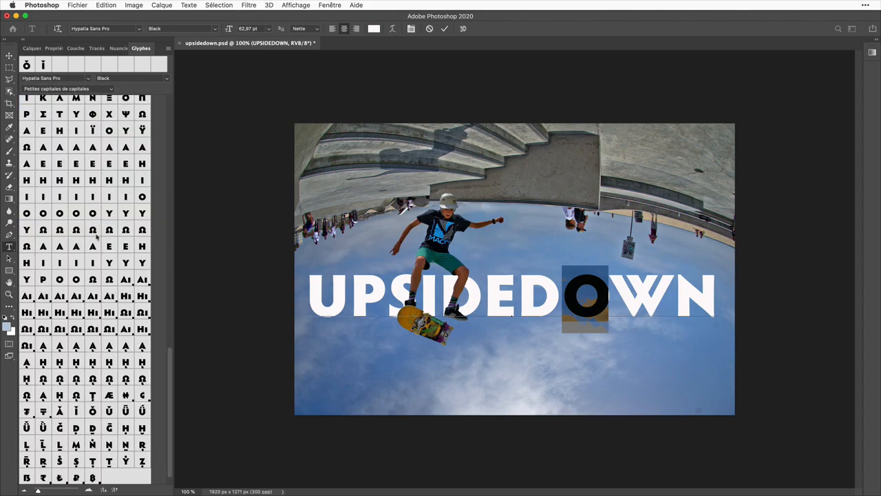
pyautogui.scroll(-1, 101, 311)
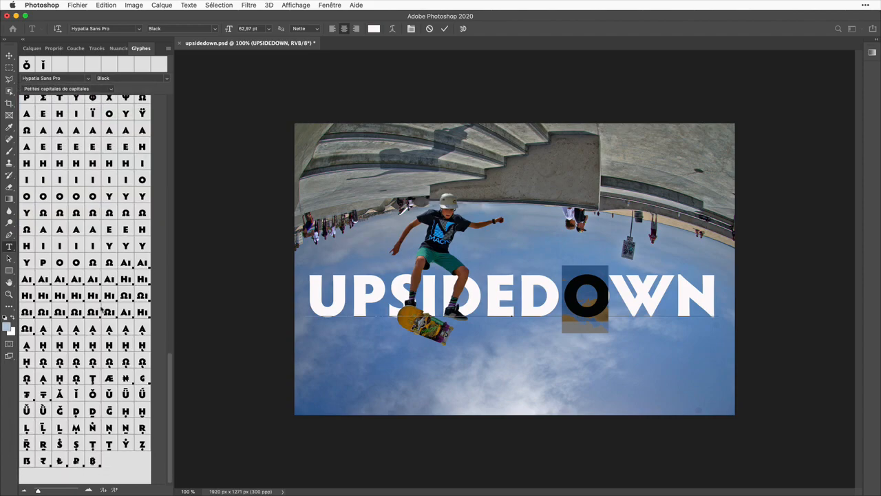
pyautogui.doubleClick(92, 393)
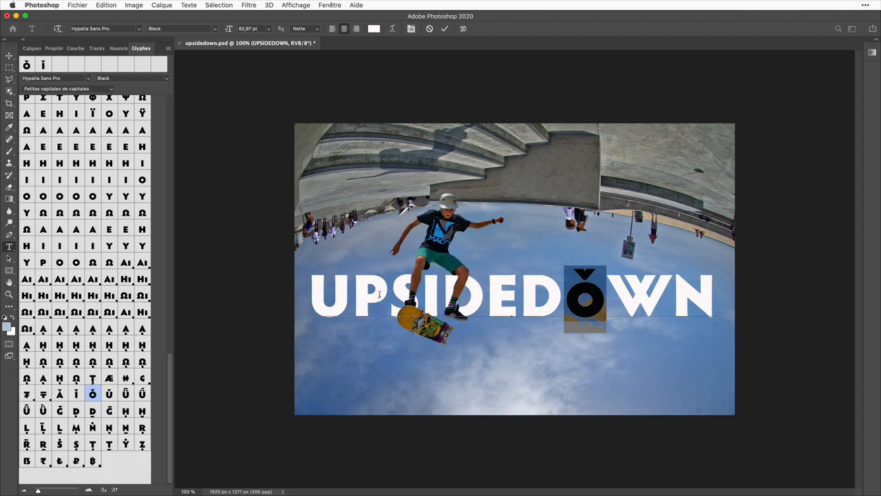
# - Replace the title's I with the caron-accented small-cap I glyph and move the title slightly lower on the sky
pyautogui.moveTo(421, 296); pyautogui.dragTo(439, 297)
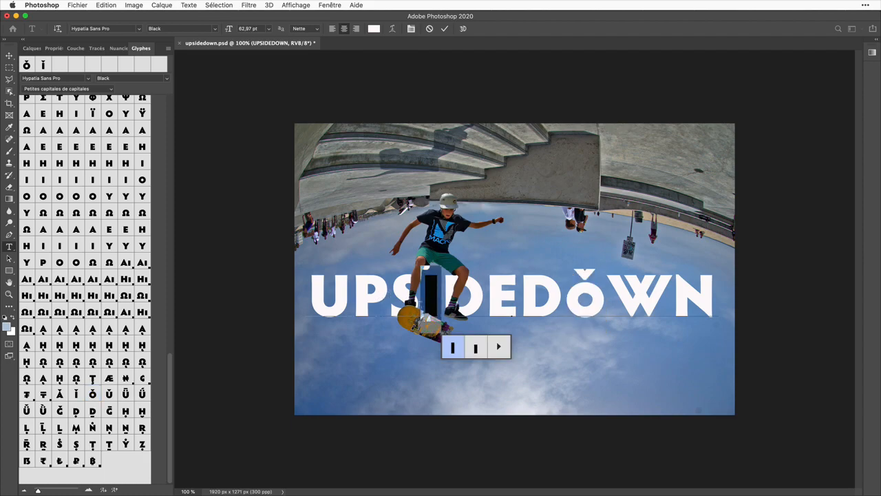
pyautogui.doubleClick(78, 393)
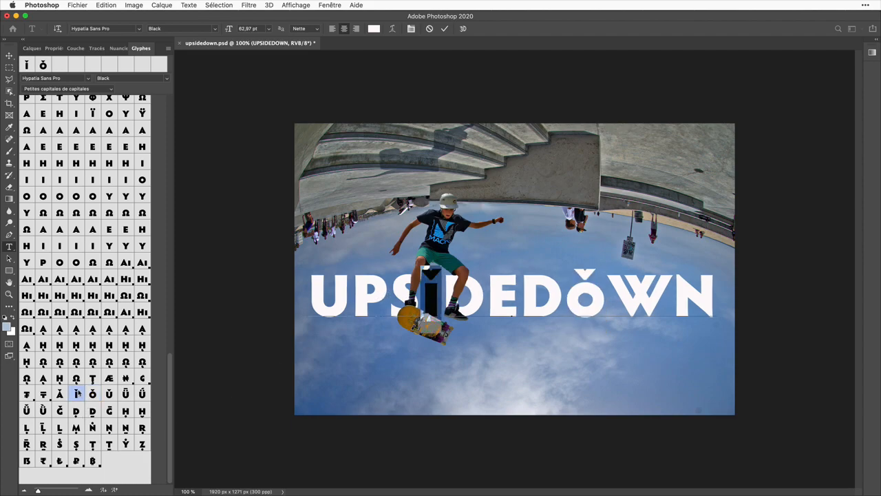
pyautogui.moveTo(504, 208); pyautogui.dragTo(503, 315)
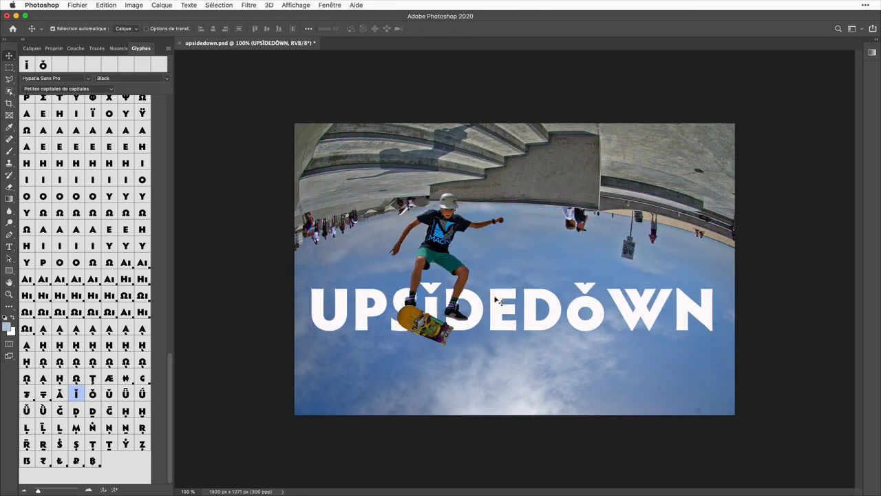
# - Reduce the title text layer's opacity to 58 %
pyautogui.click(31, 48)
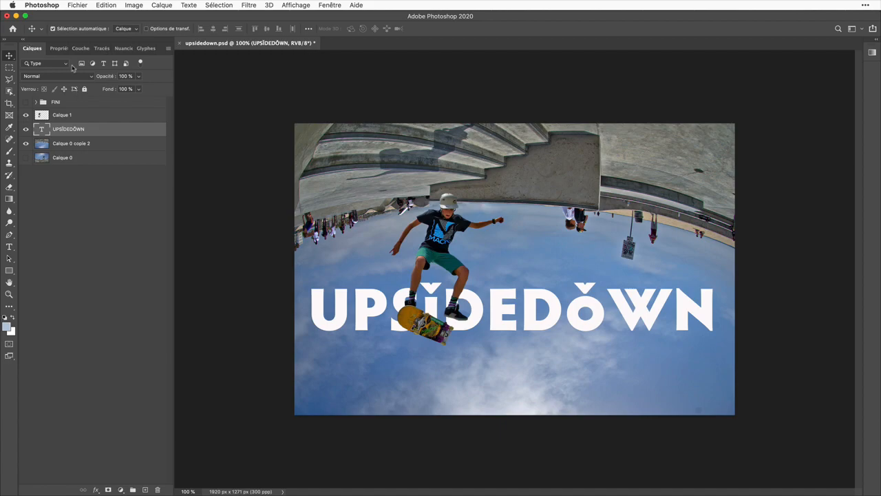
pyautogui.click(139, 75)
pyautogui.moveTo(141, 88); pyautogui.dragTo(121, 91)
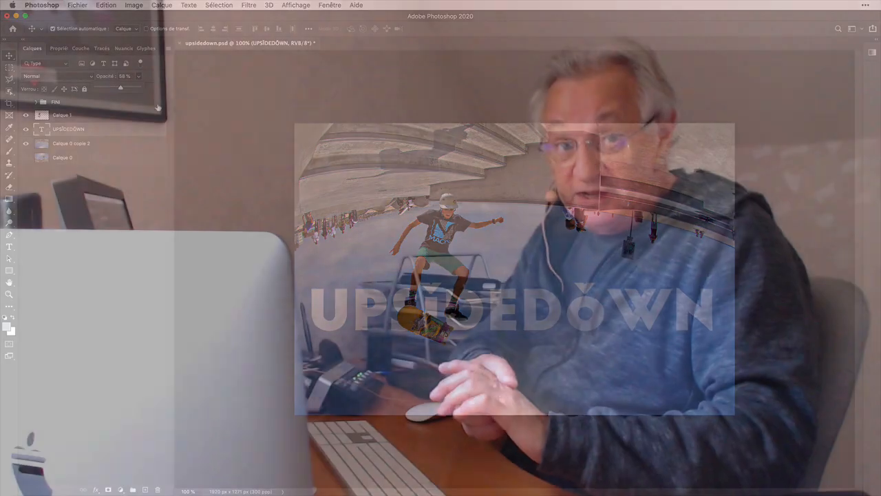